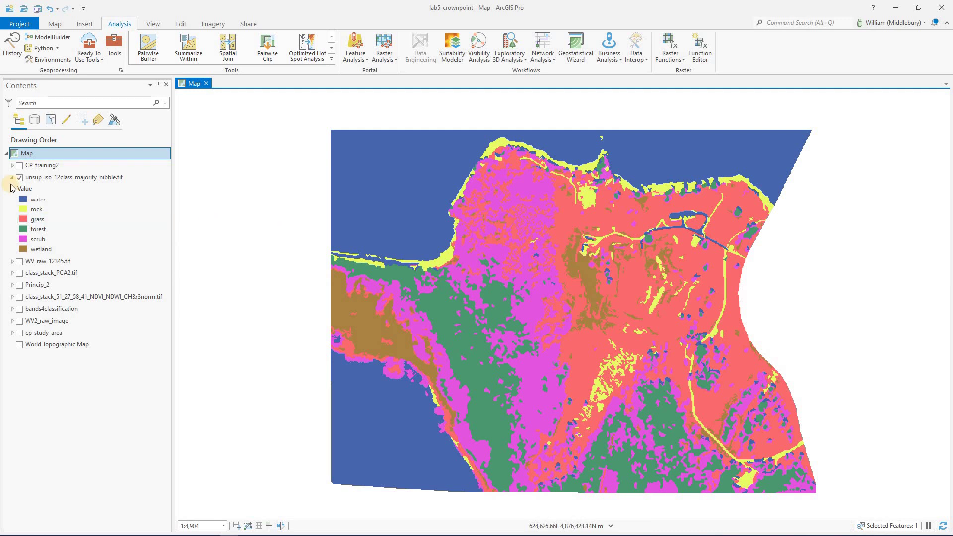
Find and open Create Accuracy Assessment Points via an 'accuracy' search, then show its Input Raster layers.
{"action": "left_click", "coordinate": [114, 50]}
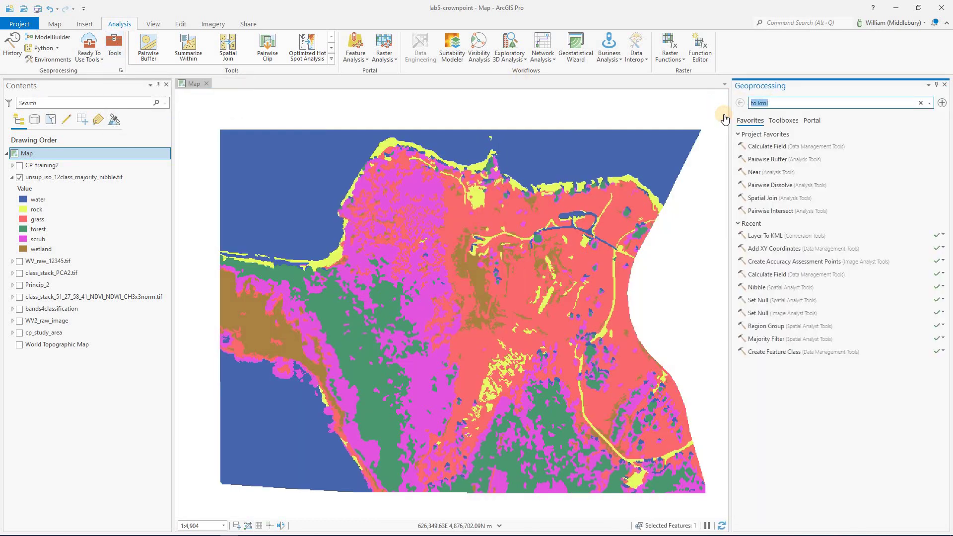
{"action": "type", "text": "accuracy"}
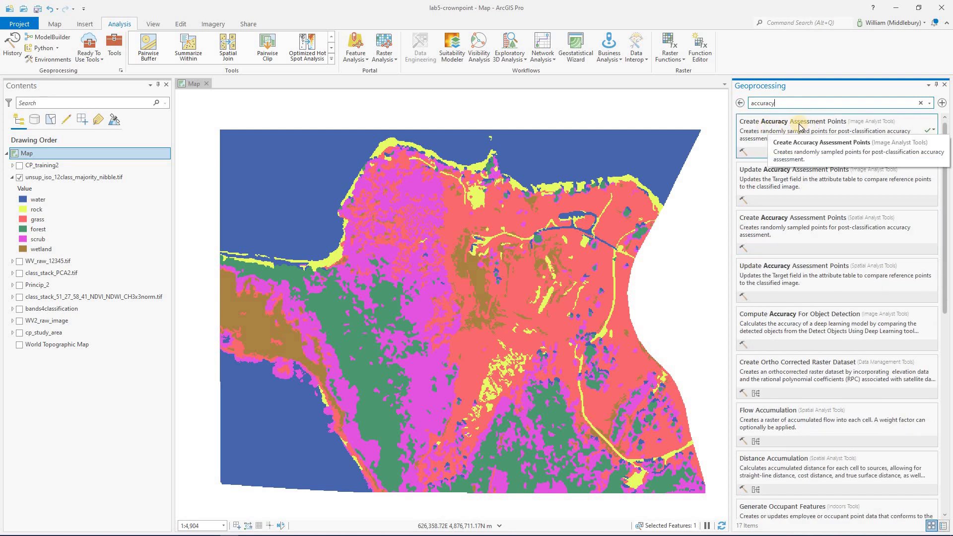
{"action": "left_click", "coordinate": [799, 127]}
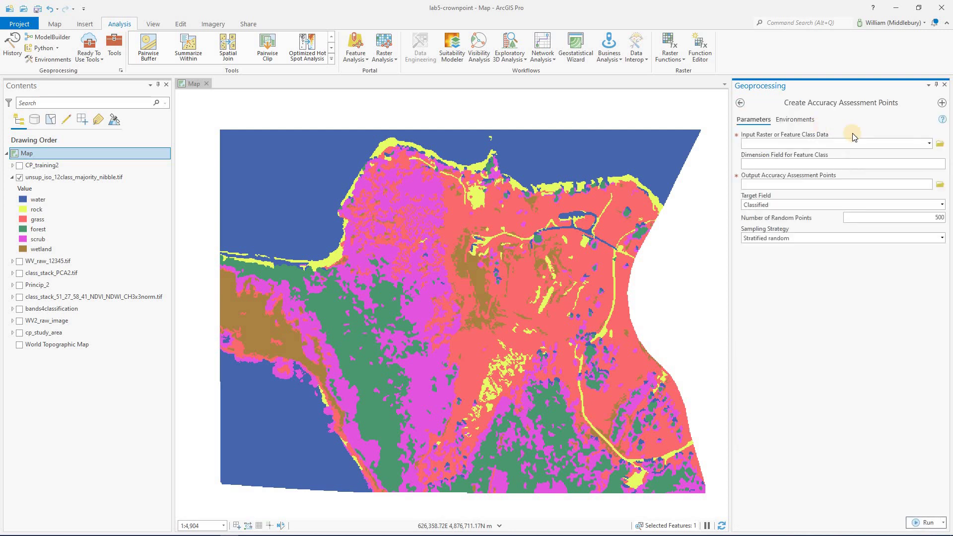
{"action": "left_click", "coordinate": [929, 144]}
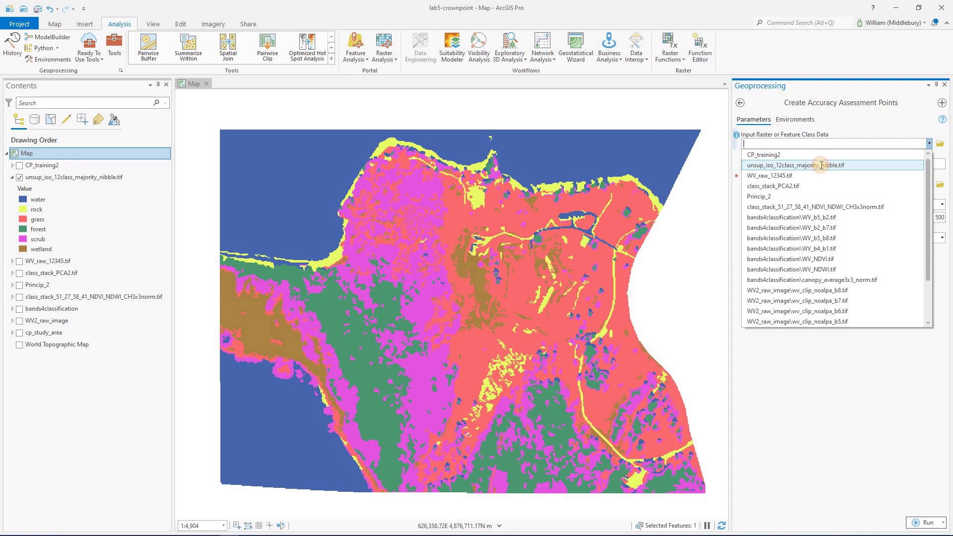
Use the classified nibble raster as input and save the output as GTPs.shp, overwriting it.
{"action": "left_click", "coordinate": [822, 166]}
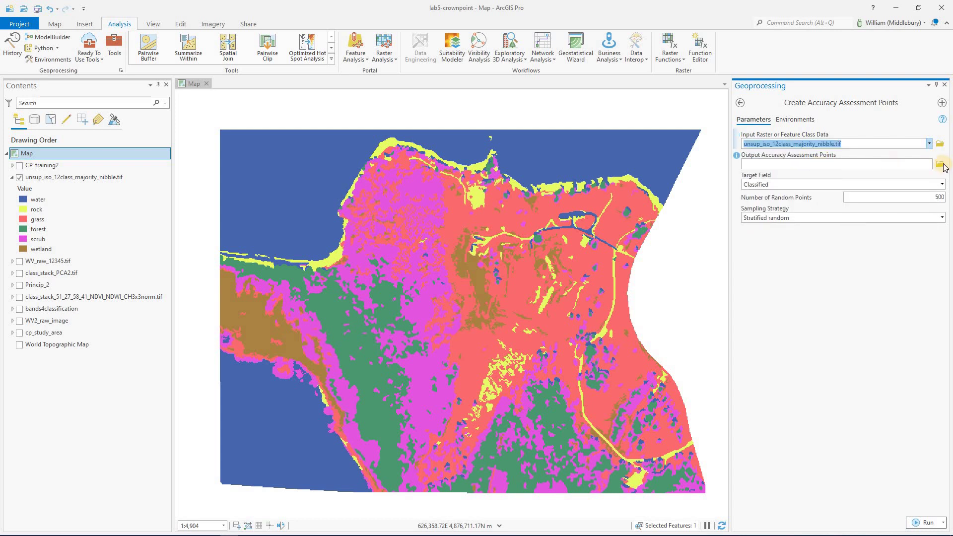
{"action": "left_click", "coordinate": [940, 164]}
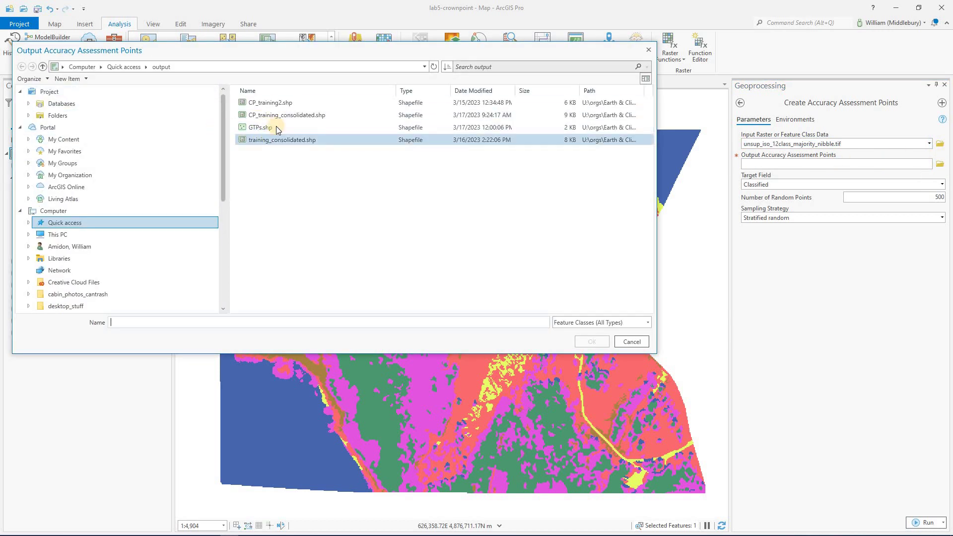
{"action": "left_click", "coordinate": [273, 128]}
{"action": "left_click", "coordinate": [587, 343]}
{"action": "key", "text": "Return"}
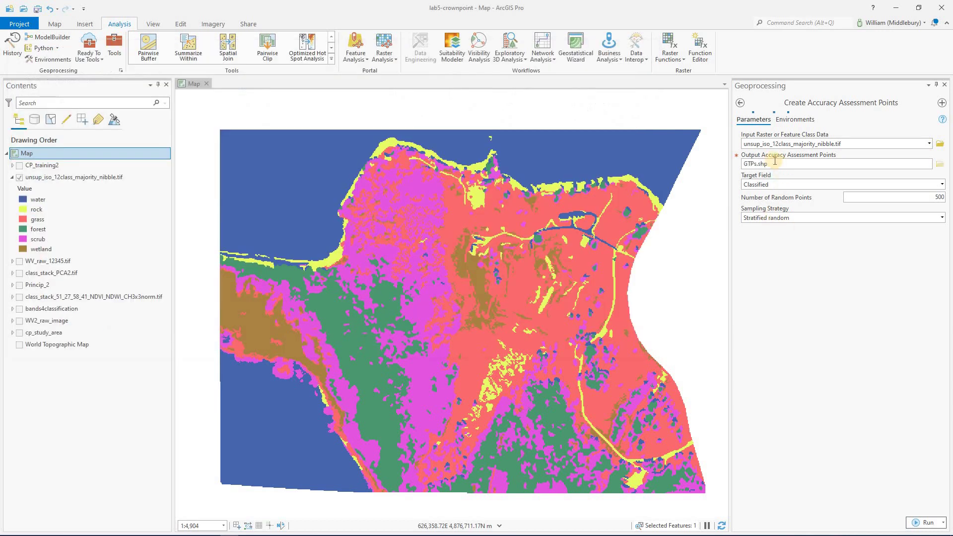
Set Target Field to Ground truth, 7 random points, and Equalized stratified random sampling.
{"action": "left_click", "coordinate": [942, 184]}
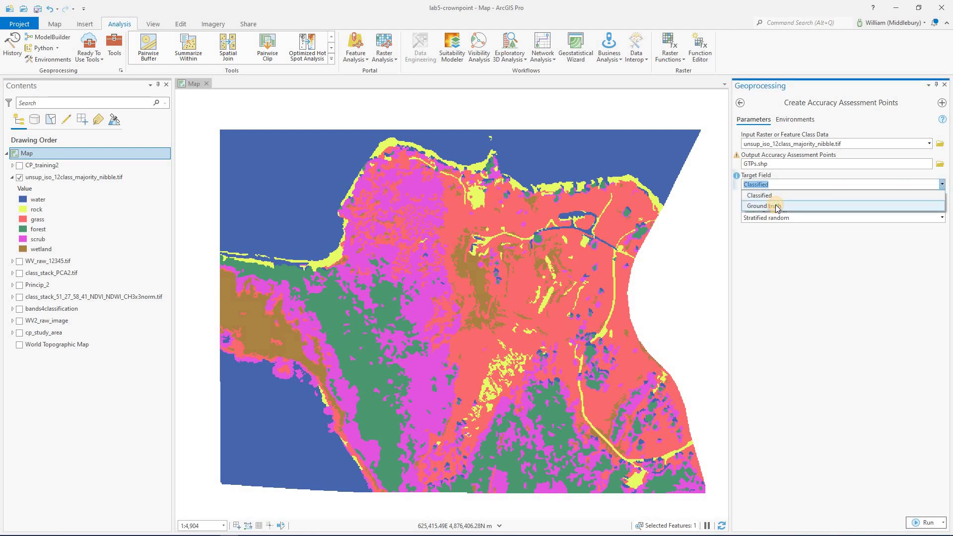
{"action": "left_click", "coordinate": [777, 206]}
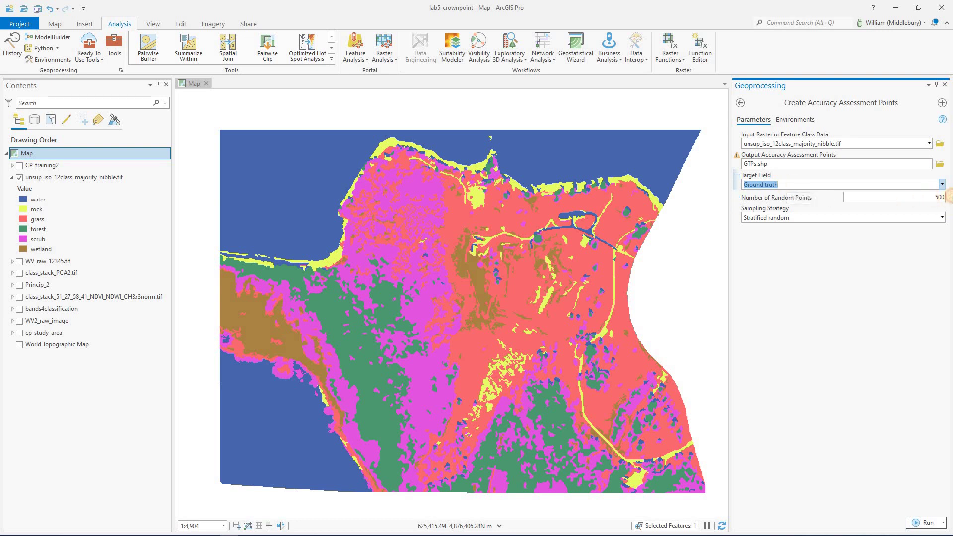
{"action": "left_click", "coordinate": [940, 198]}
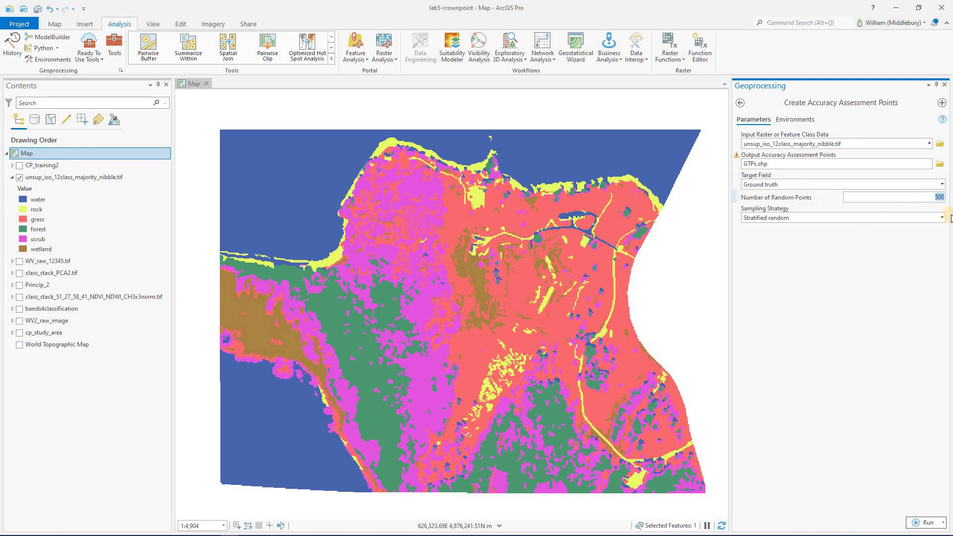
{"action": "key", "text": "BackSpace"}
{"action": "type", "text": "7"}
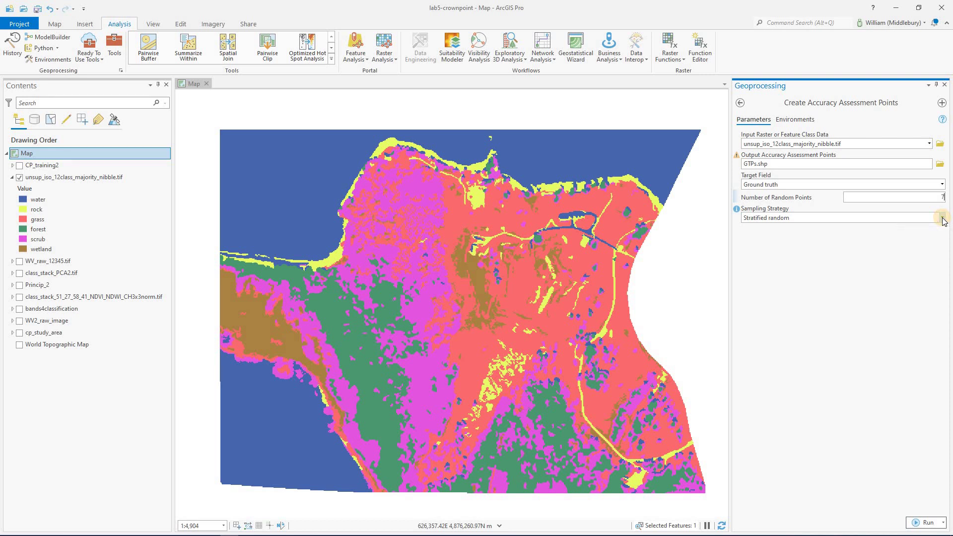
{"action": "left_click", "coordinate": [942, 218]}
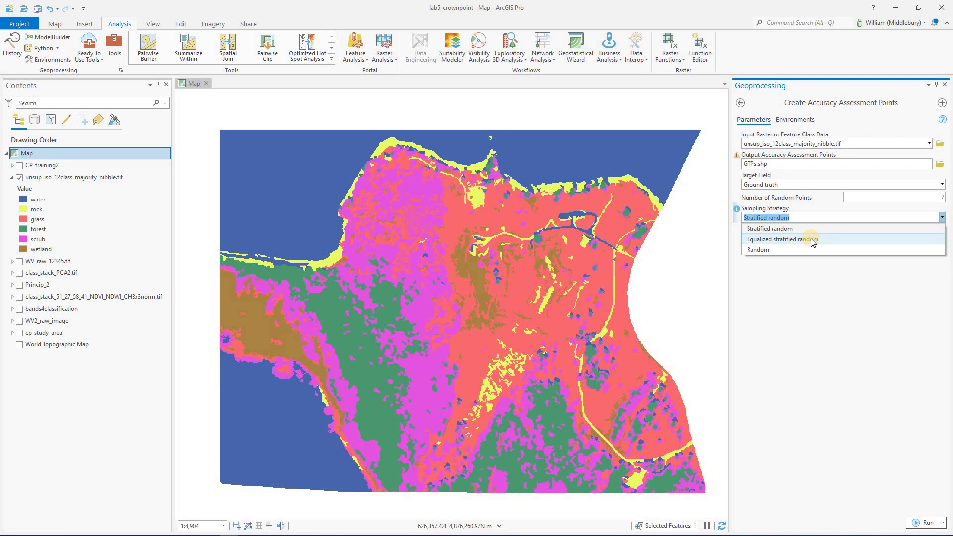
{"action": "left_click", "coordinate": [812, 239]}
Run the tool to generate the GTPs points and open the GTPs attribute table.
{"action": "left_click", "coordinate": [922, 523]}
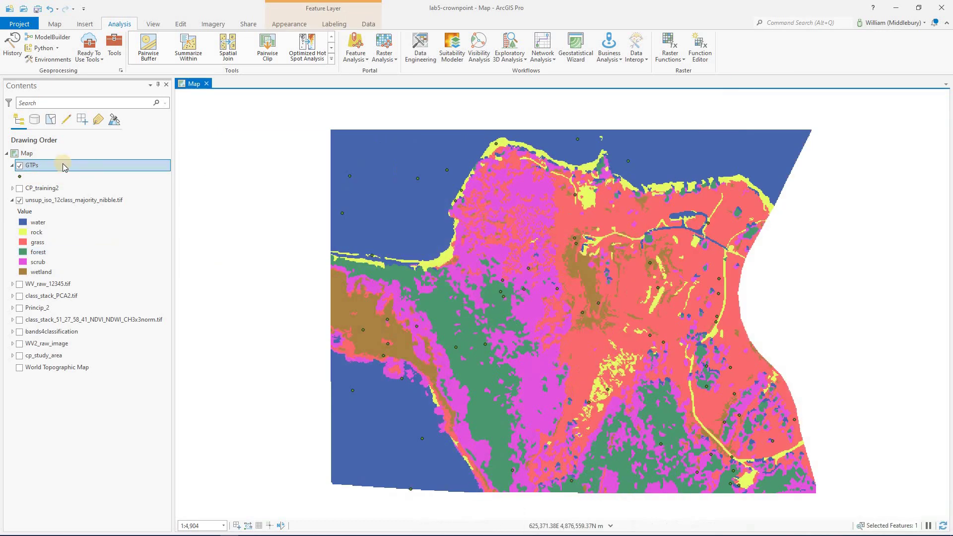
{"action": "right_click", "coordinate": [44, 169]}
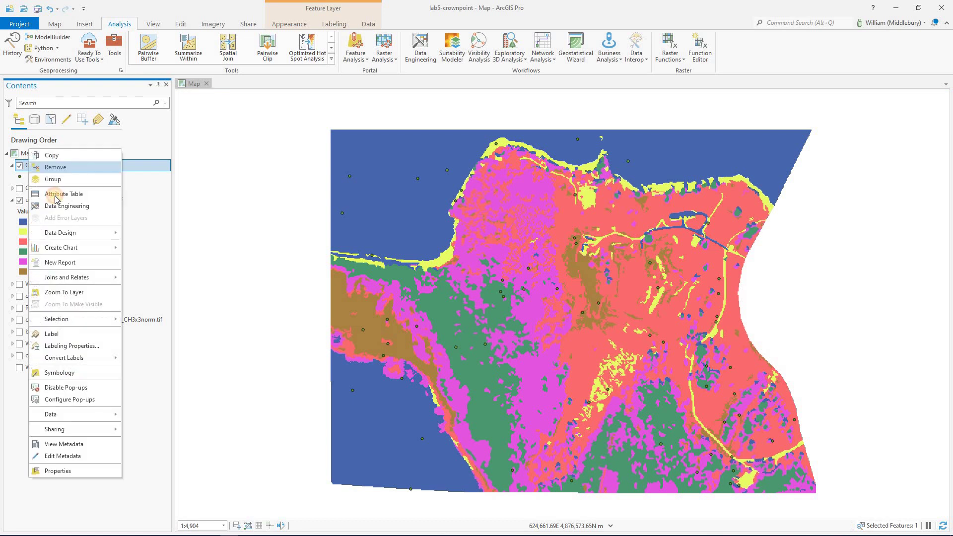
{"action": "left_click", "coordinate": [57, 195]}
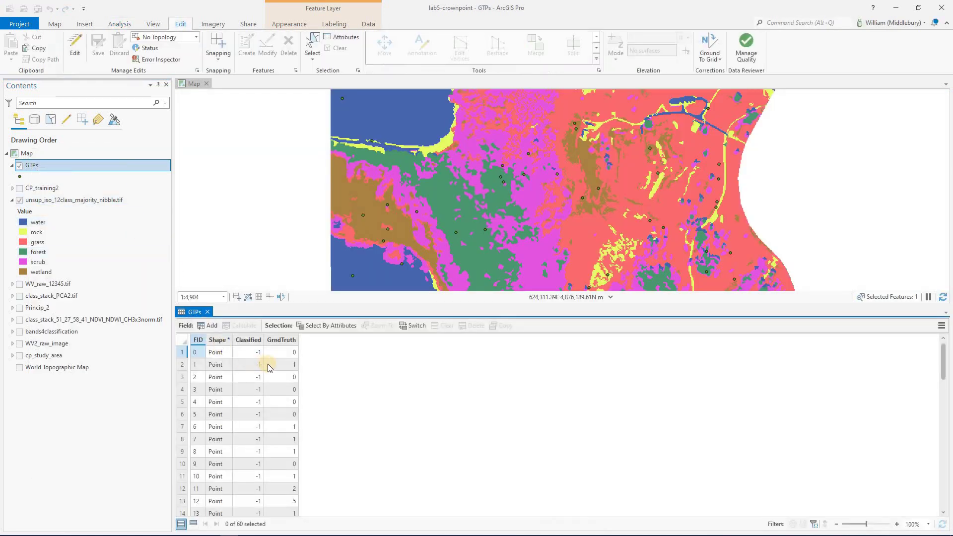
Review the first rows' GrndTruth cells against the water, grass and rock legend classes.
{"action": "mouse_move", "coordinate": [282, 343]}
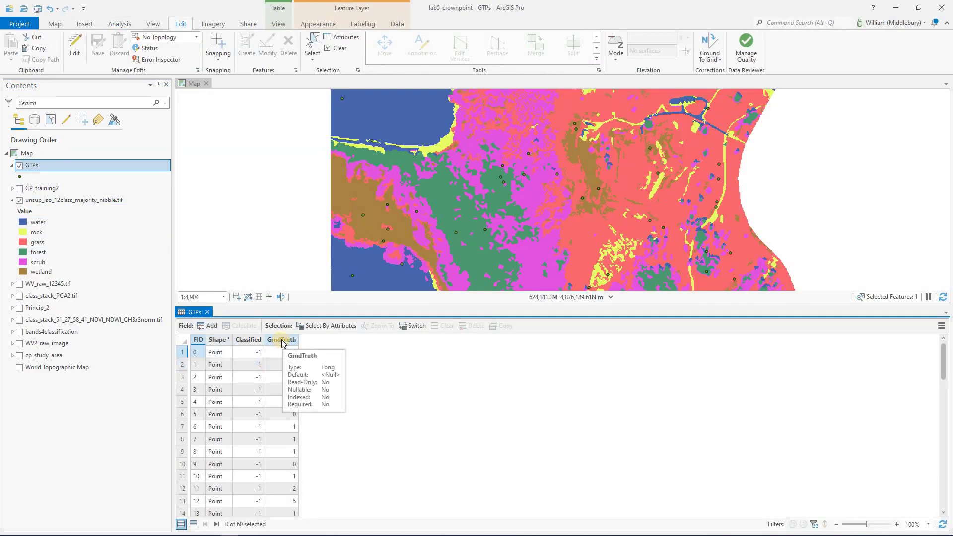
{"action": "left_click", "coordinate": [277, 350]}
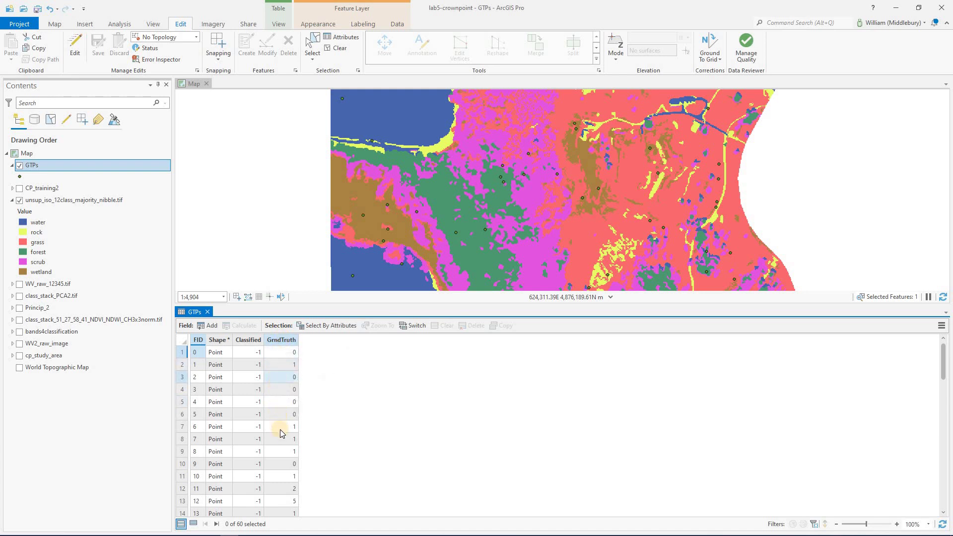
{"action": "left_click", "coordinate": [282, 377]}
{"action": "left_click", "coordinate": [290, 364]}
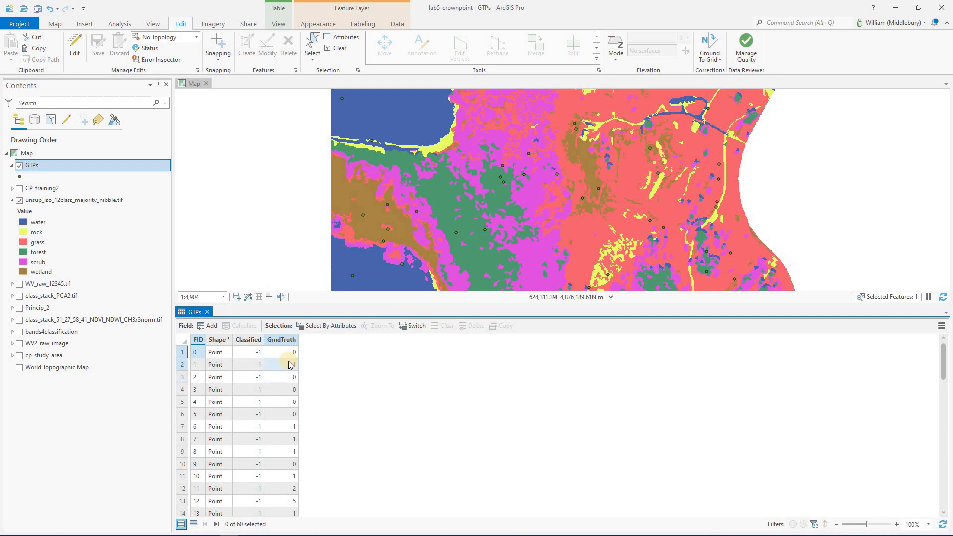
{"action": "key", "text": "Up"}
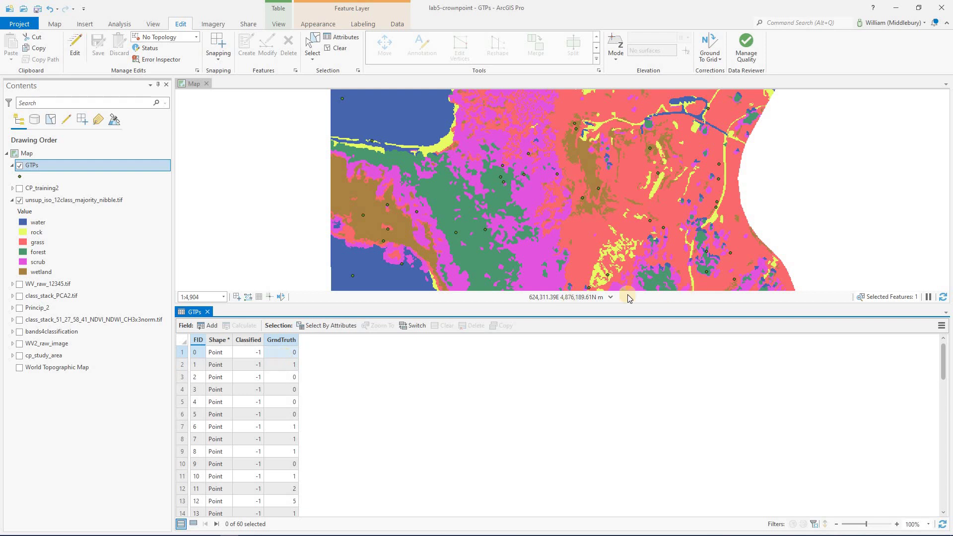
{"action": "key", "text": "Home"}
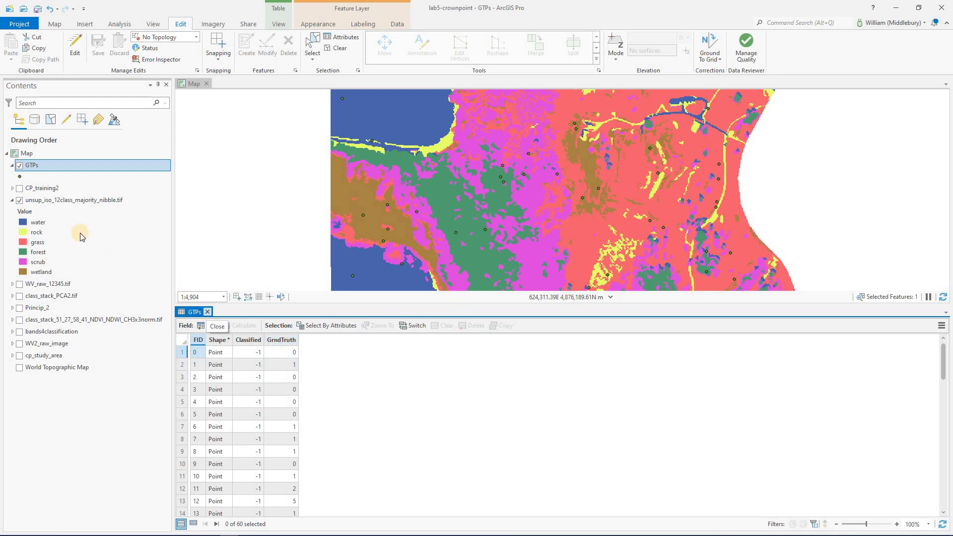
{"action": "left_click", "coordinate": [50, 222]}
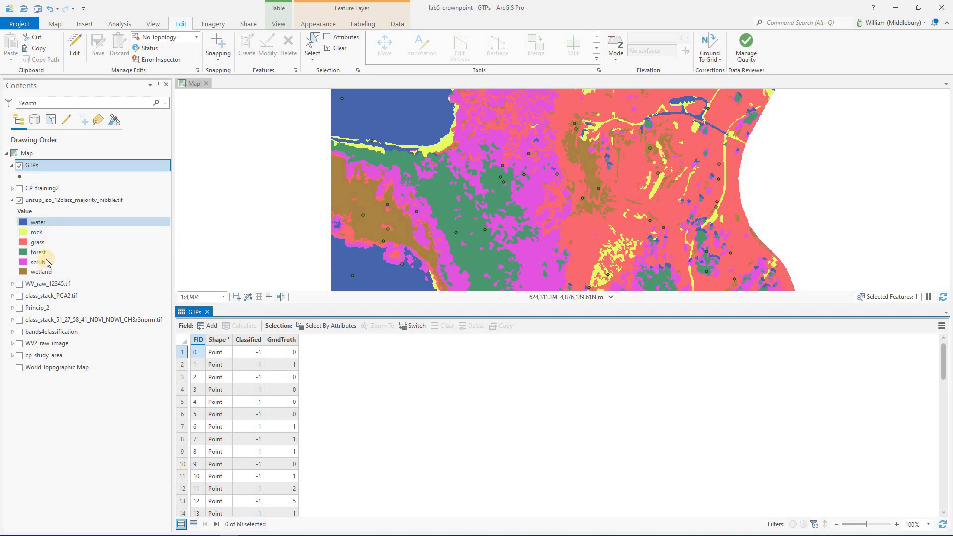
{"action": "left_click", "coordinate": [49, 242]}
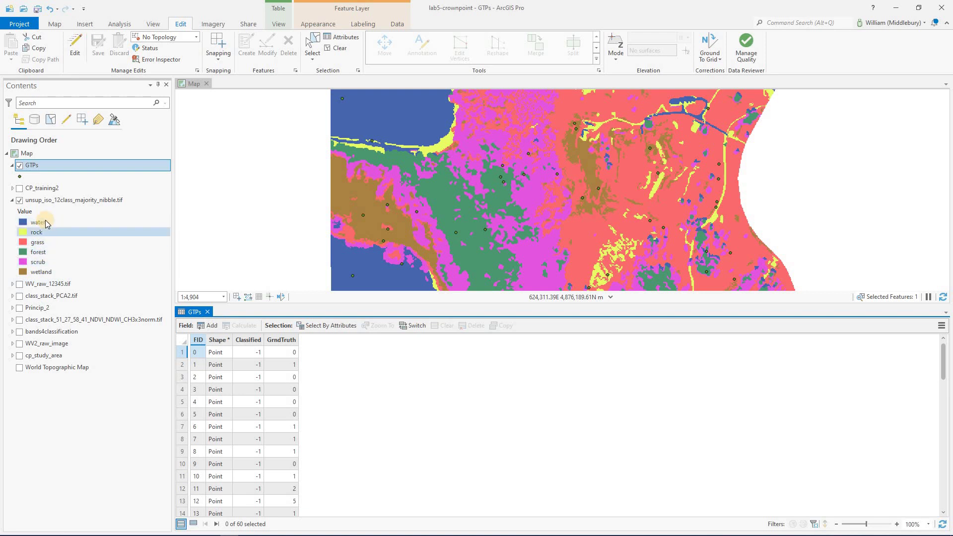
{"action": "key", "text": "Up"}
{"action": "key", "text": "Up"}
Enter GrndTruth codes 0 and 1 for the first rows, commit the edits, and close the table.
{"action": "left_click", "coordinate": [292, 353]}
{"action": "type", "text": "0"}
{"action": "left_click", "coordinate": [292, 370]}
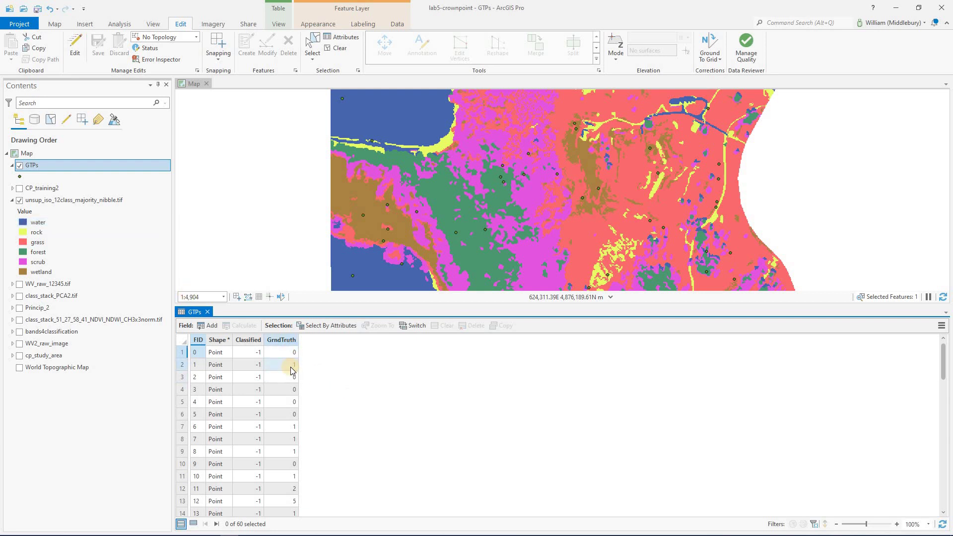
{"action": "left_click", "coordinate": [294, 490]}
{"action": "left_click", "coordinate": [208, 313]}
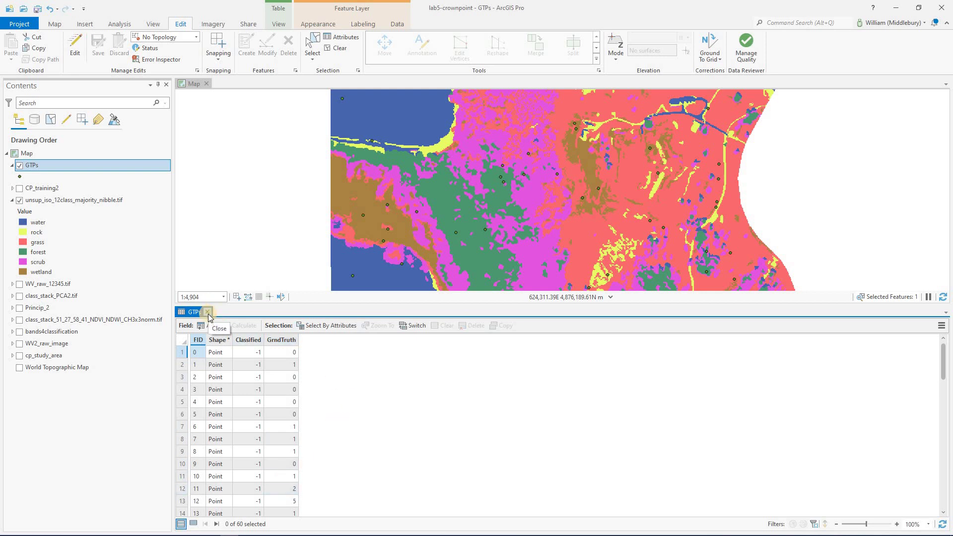
{"action": "left_click", "coordinate": [207, 313]}
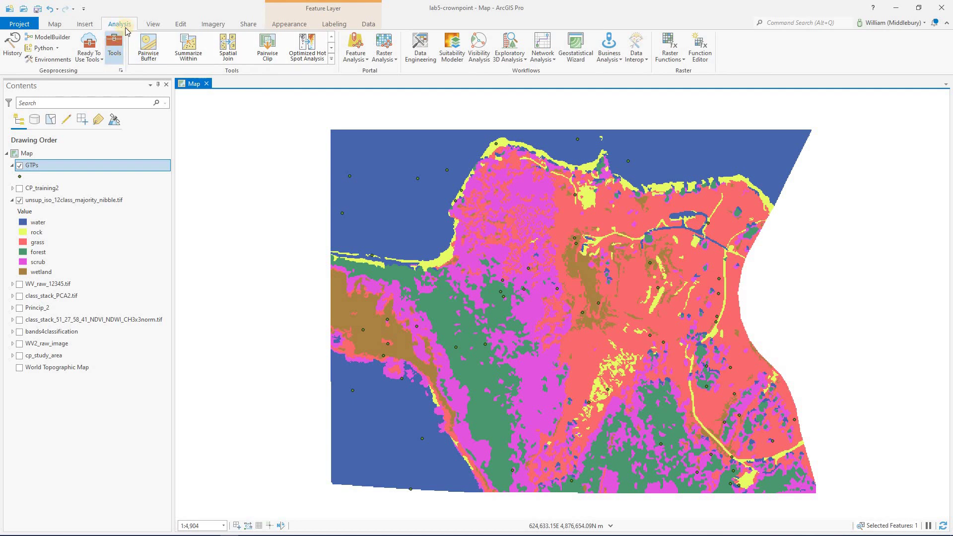
Run the Add XY Coordinates tool, found by searching 'XY', on the GTPs layer.
{"action": "left_click", "coordinate": [115, 45]}
{"action": "type", "text": "accuracy"}
{"action": "key", "text": "Return"}
{"action": "type", "text": "XY"}
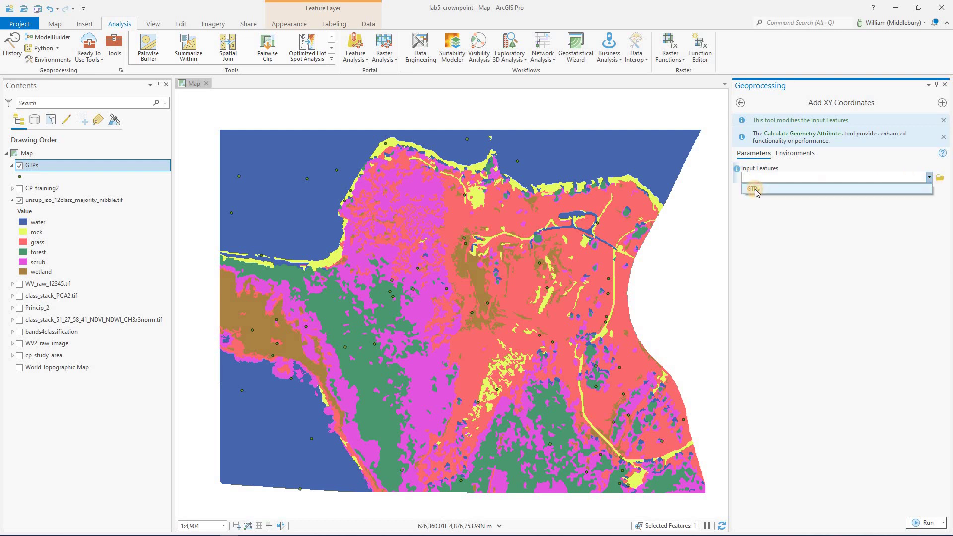
{"action": "left_click", "coordinate": [753, 189]}
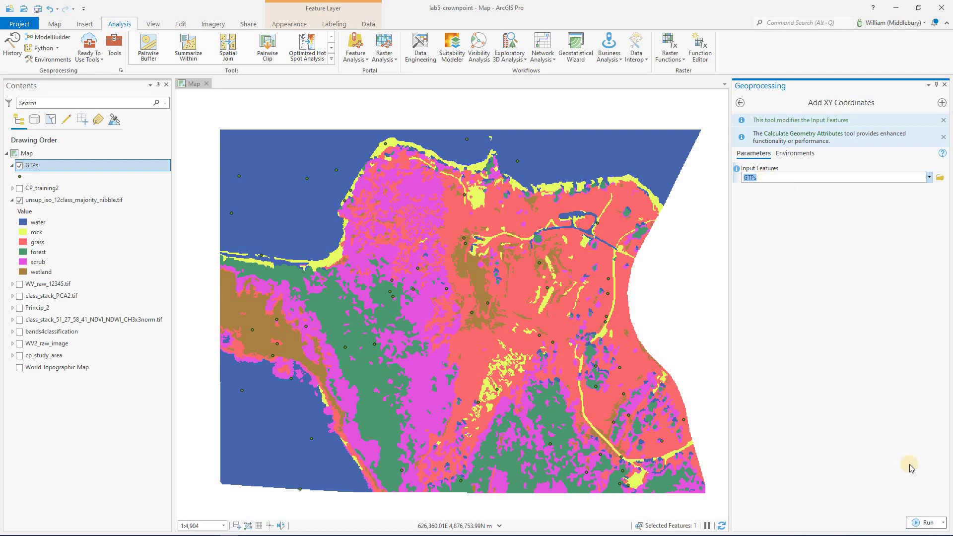
{"action": "left_click", "coordinate": [919, 523]}
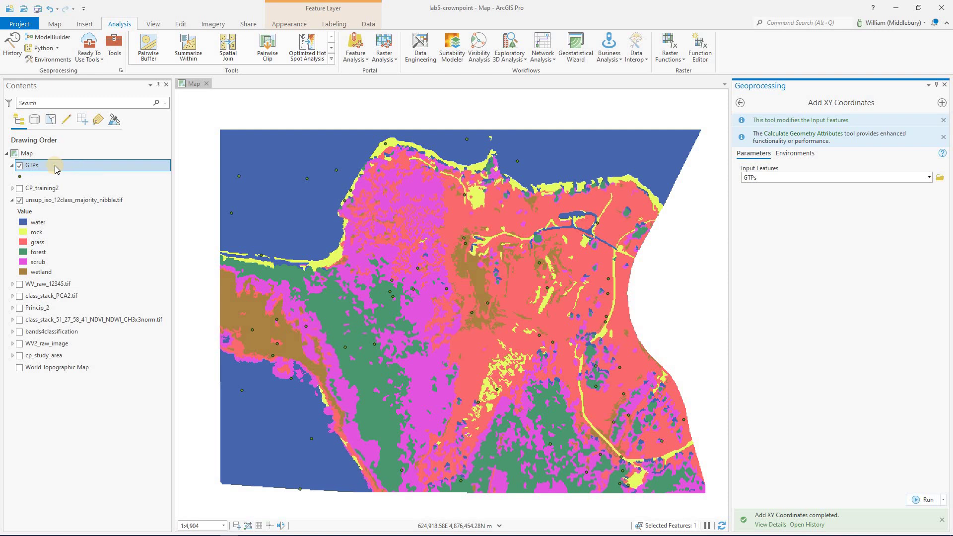
Open the GTPs attribute table and sort its records ascending by GrndTruth.
{"action": "right_click", "coordinate": [38, 167]}
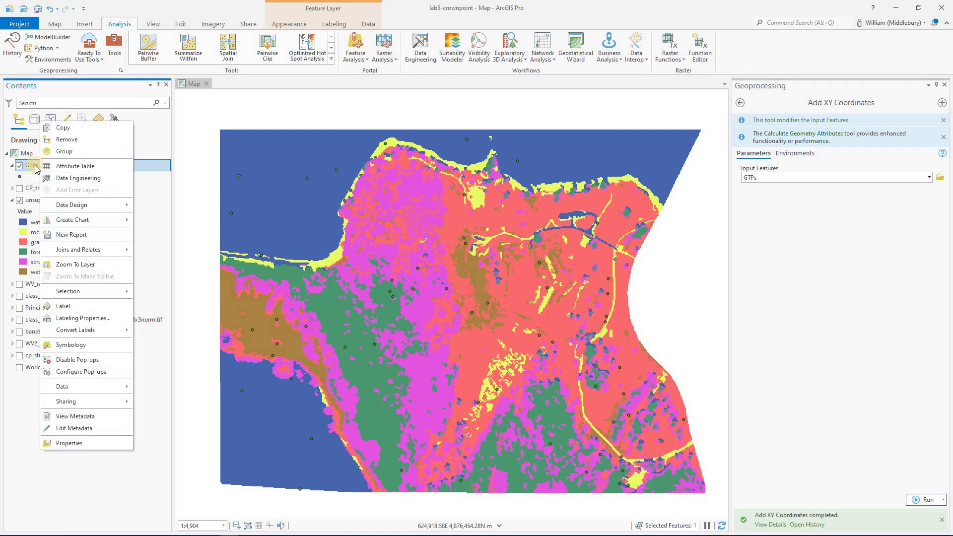
{"action": "left_click", "coordinate": [74, 166]}
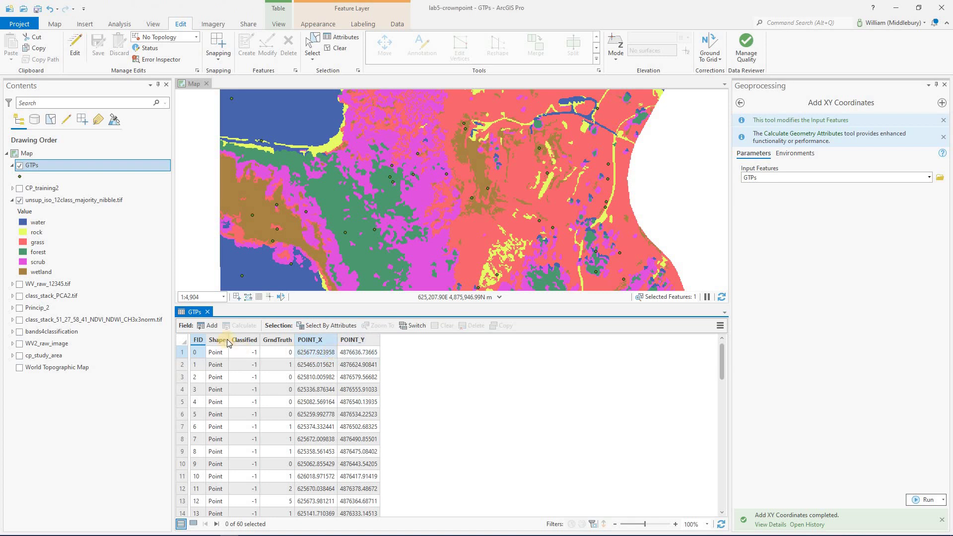
{"action": "left_click", "coordinate": [278, 342]}
{"action": "double_click", "coordinate": [278, 342]}
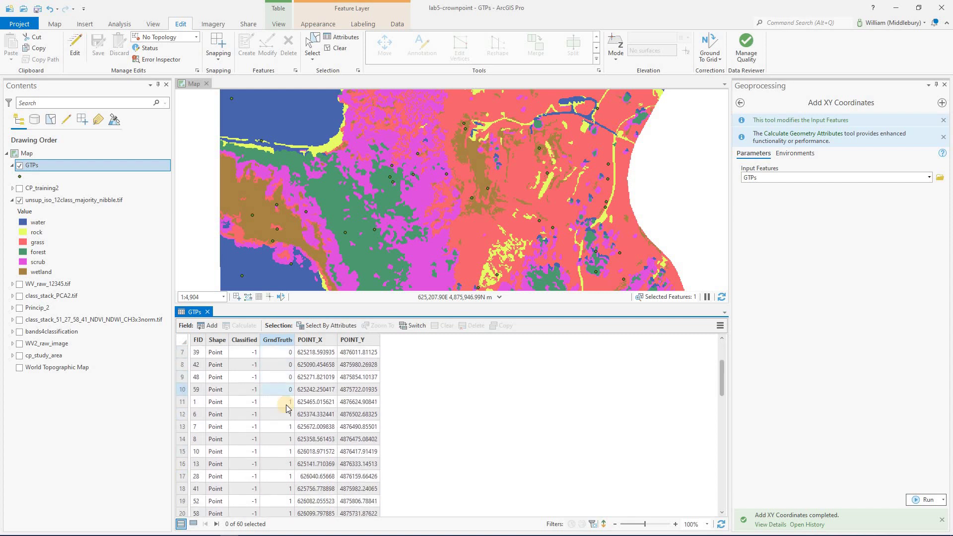
Select all 60 GTPs records, copy them to the clipboard, and minimize ArcGIS Pro.
{"action": "left_click", "coordinate": [183, 353]}
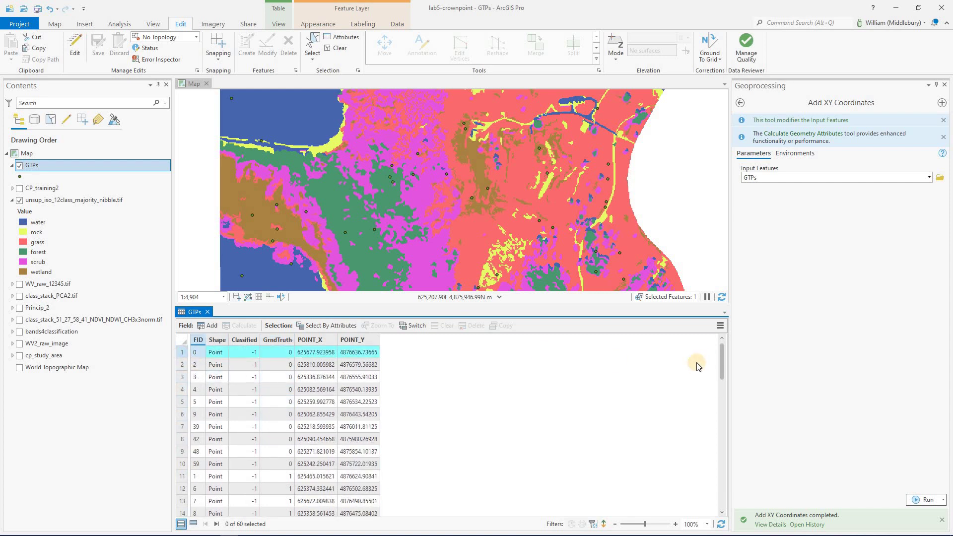
{"action": "scroll", "coordinate": [715, 489], "scroll_direction": "down", "scroll_amount": 15}
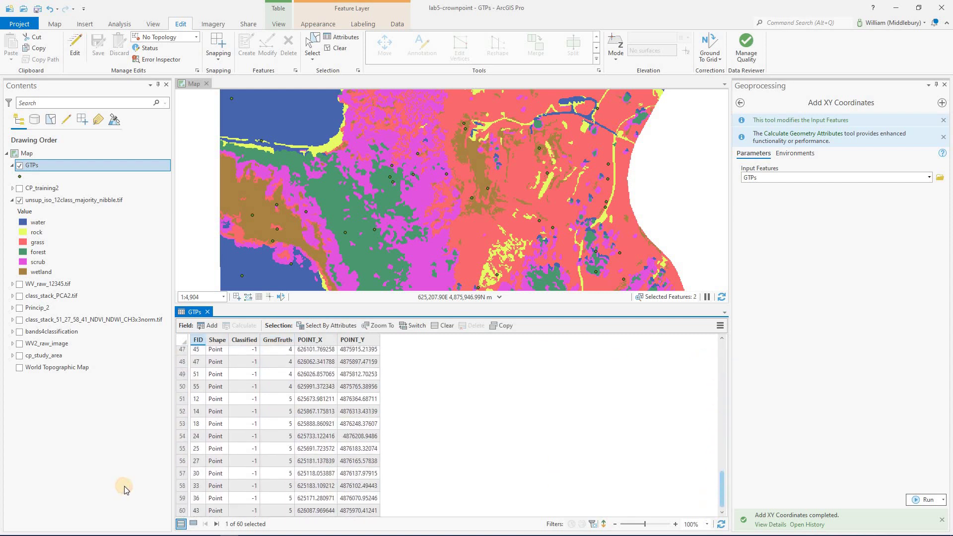
{"action": "left_click", "coordinate": [183, 513], "text": "shift"}
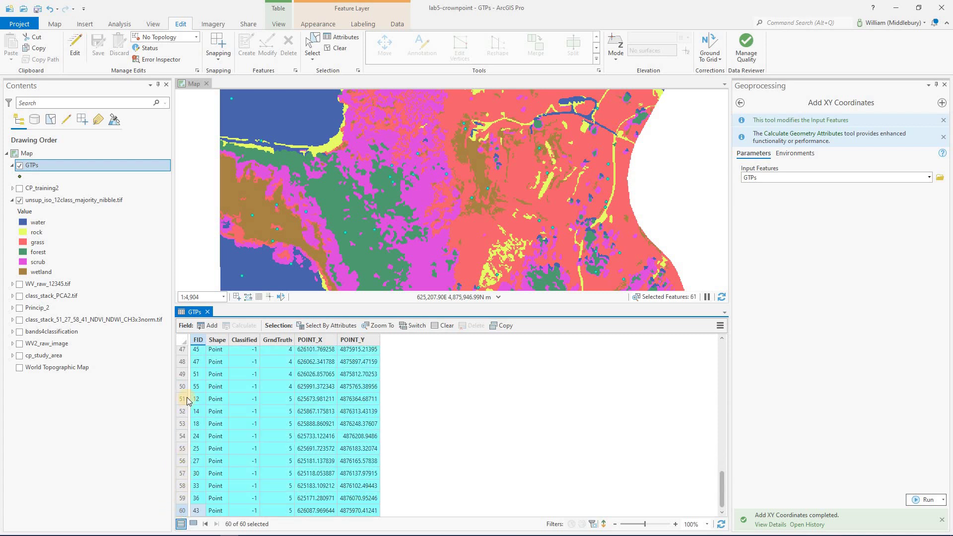
{"action": "left_click", "coordinate": [228, 436]}
{"action": "left_click", "coordinate": [231, 413]}
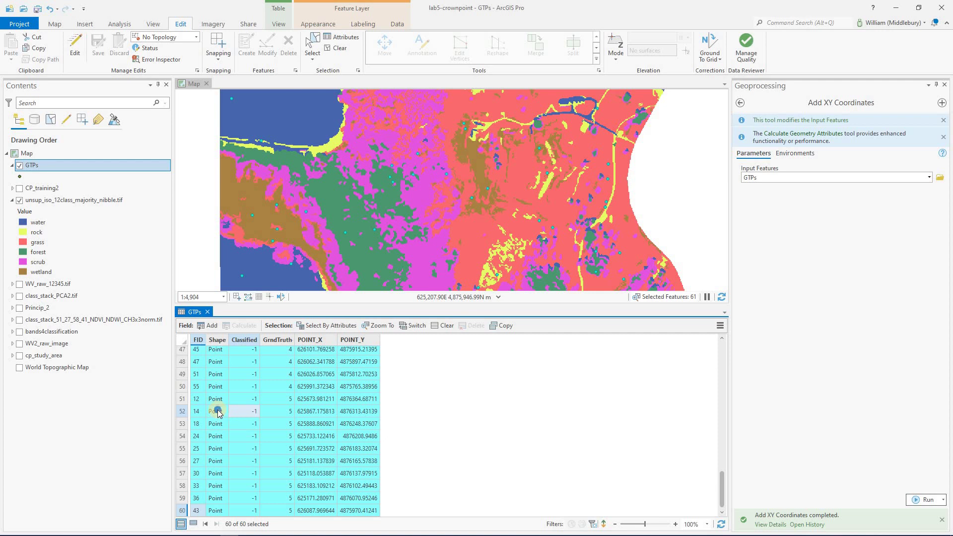
{"action": "left_click", "coordinate": [506, 322]}
{"action": "left_click", "coordinate": [503, 327]}
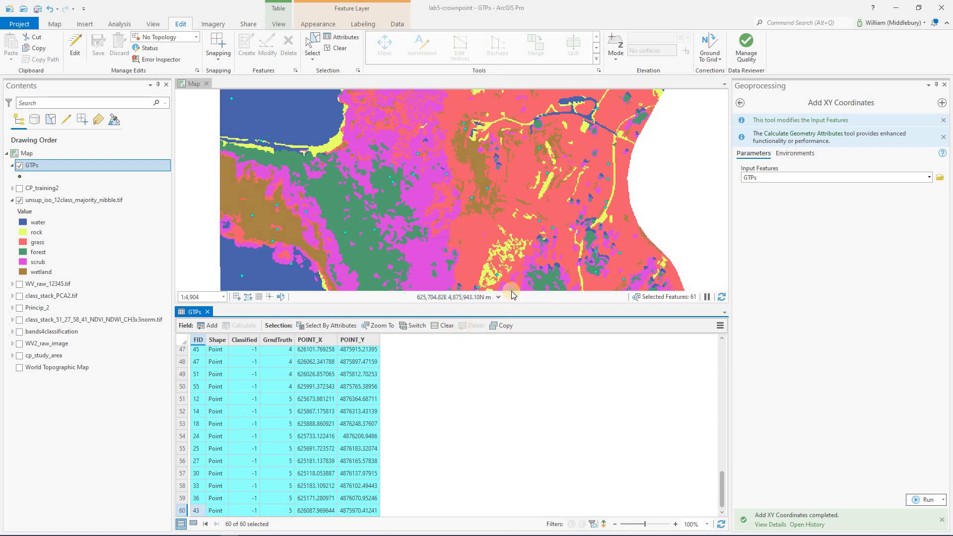
{"action": "left_click", "coordinate": [895, 8]}
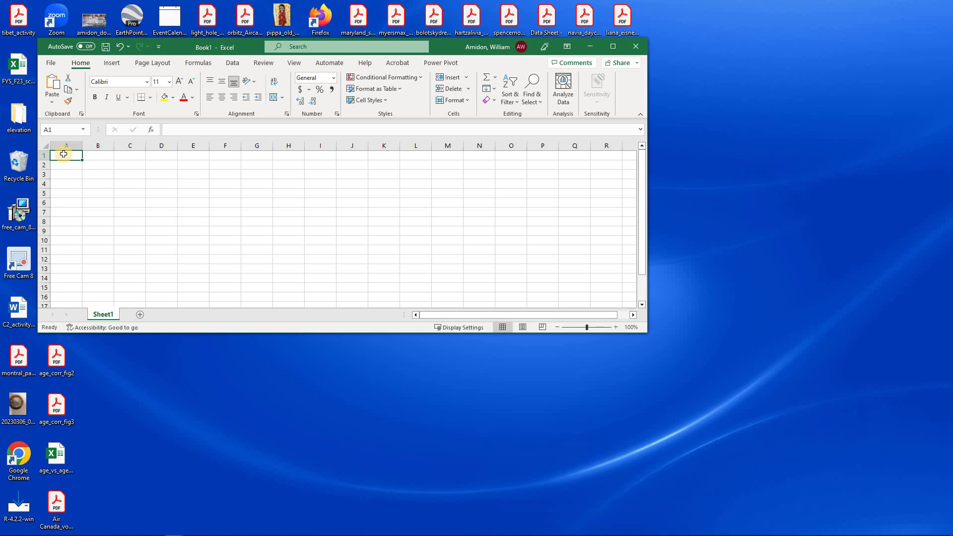
Paste the 60 copied GTPs records into Book1 at A1 and review the GrndTruth codes.
{"action": "right_click", "coordinate": [64, 156]}
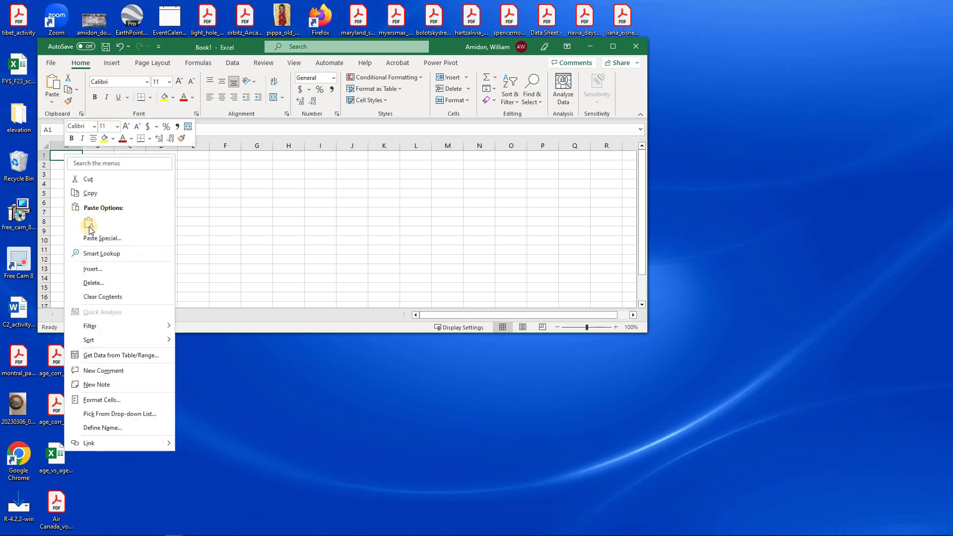
{"action": "left_click", "coordinate": [115, 226]}
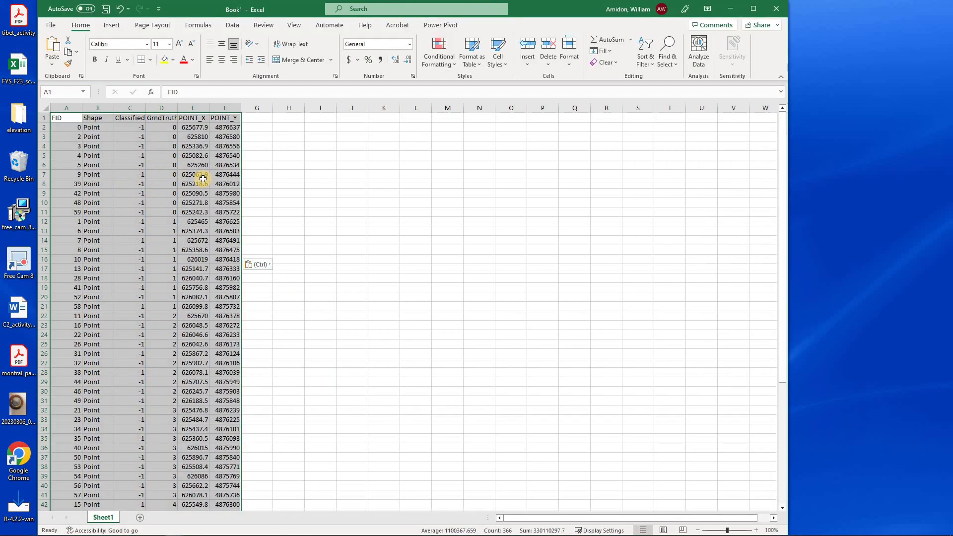
{"action": "left_click_drag", "start_coordinate": [162, 127], "coordinate": [154, 288]}
{"action": "left_click_drag", "start_coordinate": [151, 430], "coordinate": [152, 401]}
{"action": "left_click", "coordinate": [226, 145]}
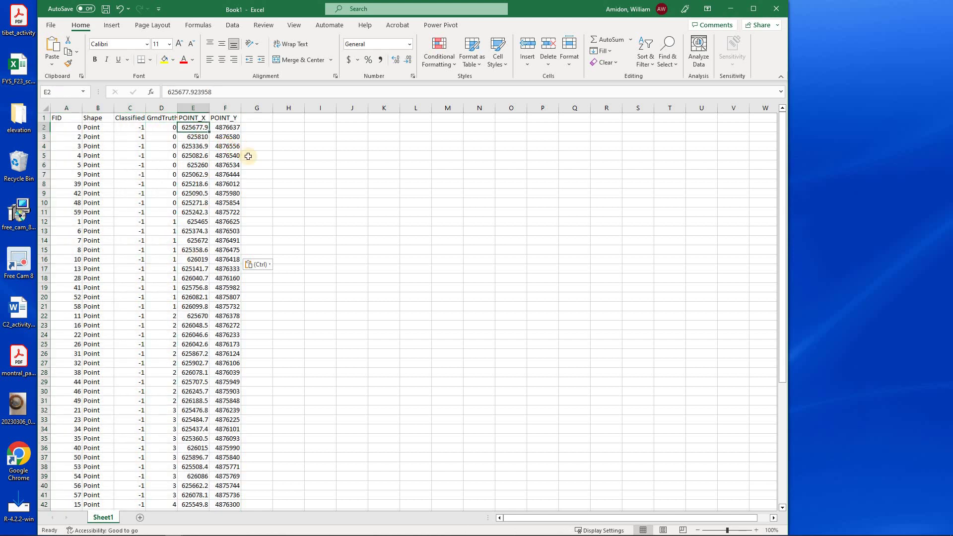
Insert a blank column before POINT_X and fill 'water' from E2 down to E11.
{"action": "right_click", "coordinate": [193, 108]}
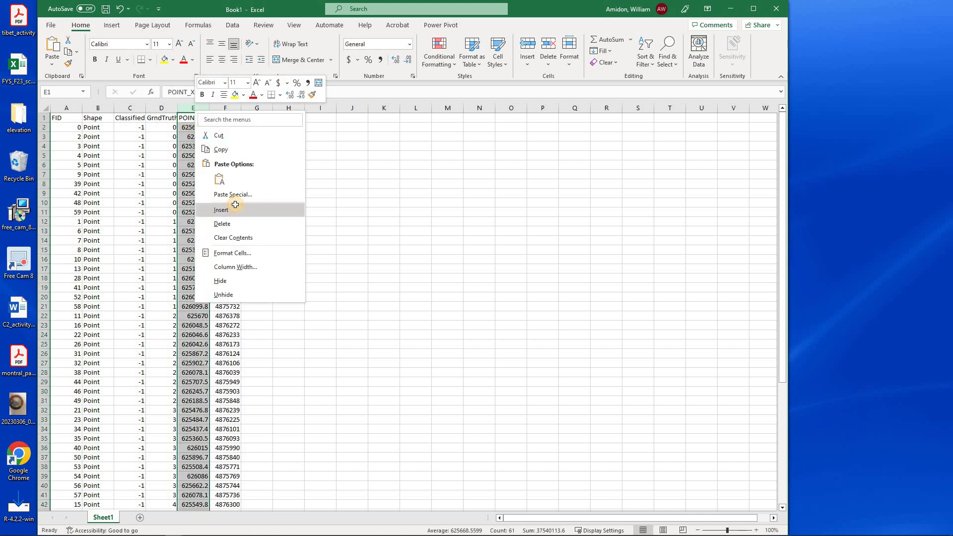
{"action": "left_click", "coordinate": [235, 208]}
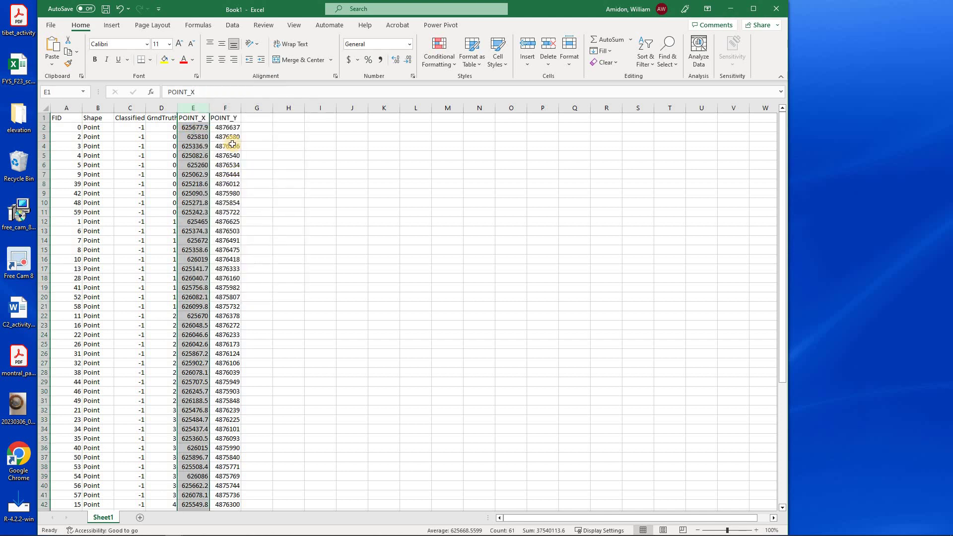
{"action": "left_click", "coordinate": [197, 129]}
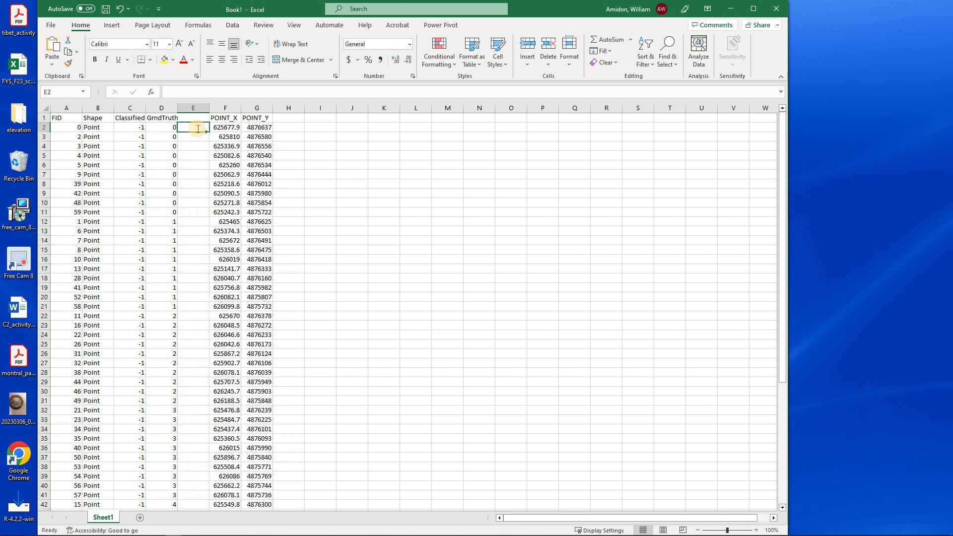
{"action": "type", "text": "water"}
{"action": "key", "text": "Return"}
{"action": "left_click", "coordinate": [205, 131]}
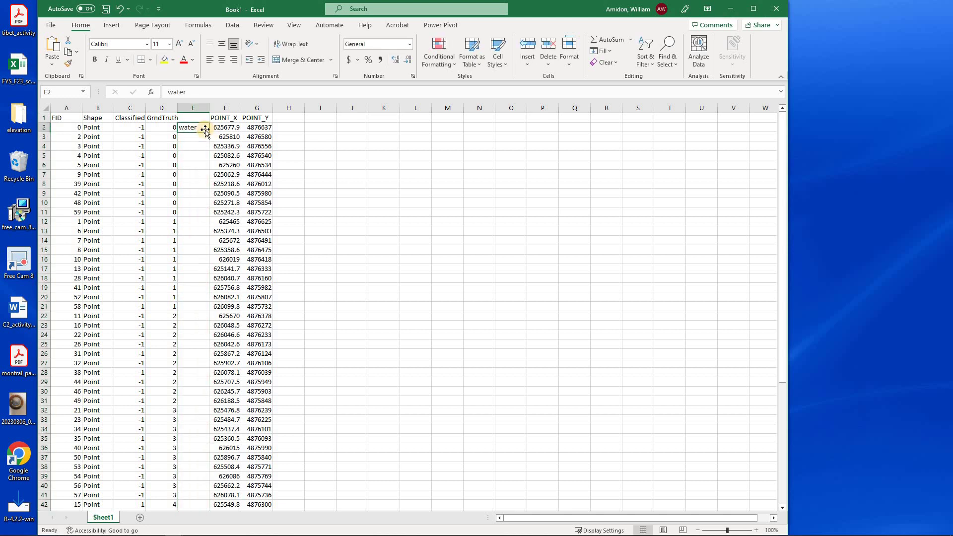
{"action": "left_click_drag", "start_coordinate": [209, 132], "coordinate": [202, 214]}
Fill 'rock' from E12 down through the GrndTruth 1 rows to E21.
{"action": "left_click", "coordinate": [202, 223]}
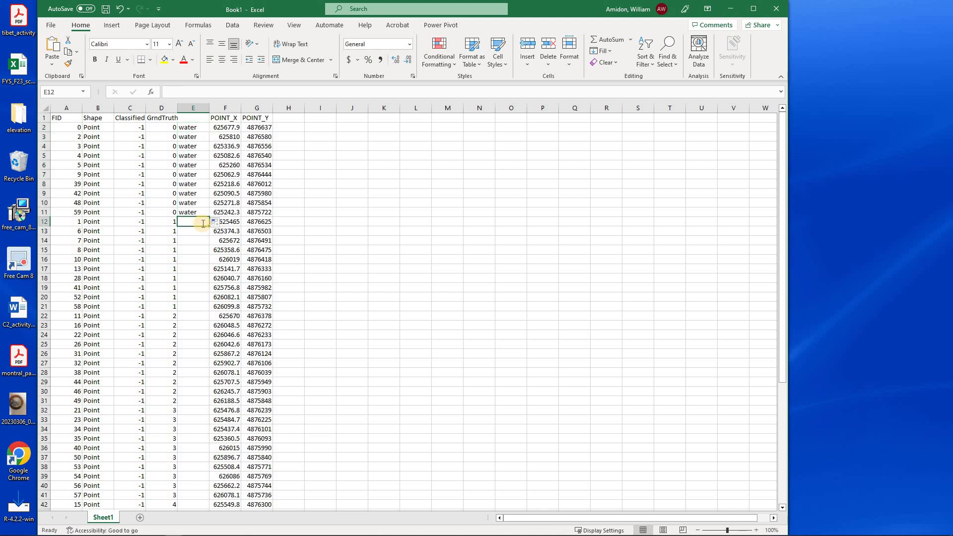
{"action": "type", "text": "rock"}
{"action": "key", "text": "Return"}
{"action": "key", "text": "Return"}
{"action": "key", "text": "Return"}
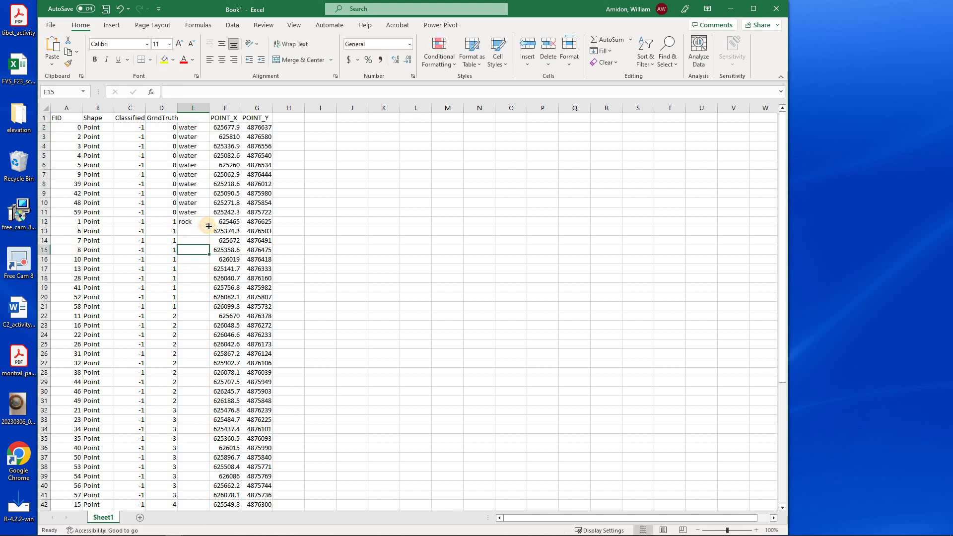
{"action": "left_click", "coordinate": [208, 224]}
{"action": "left_click_drag", "start_coordinate": [210, 226], "coordinate": [257, 304]}
{"action": "left_click", "coordinate": [332, 294]}
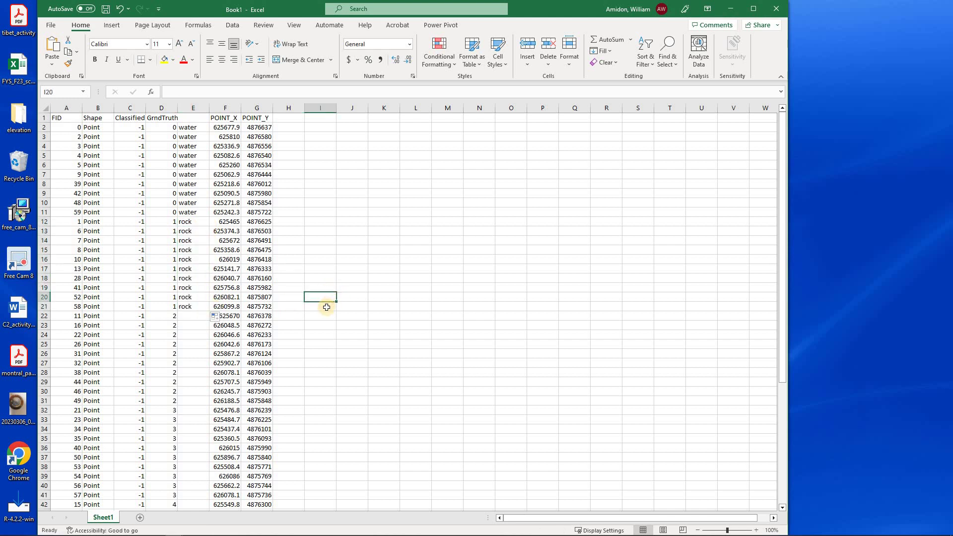